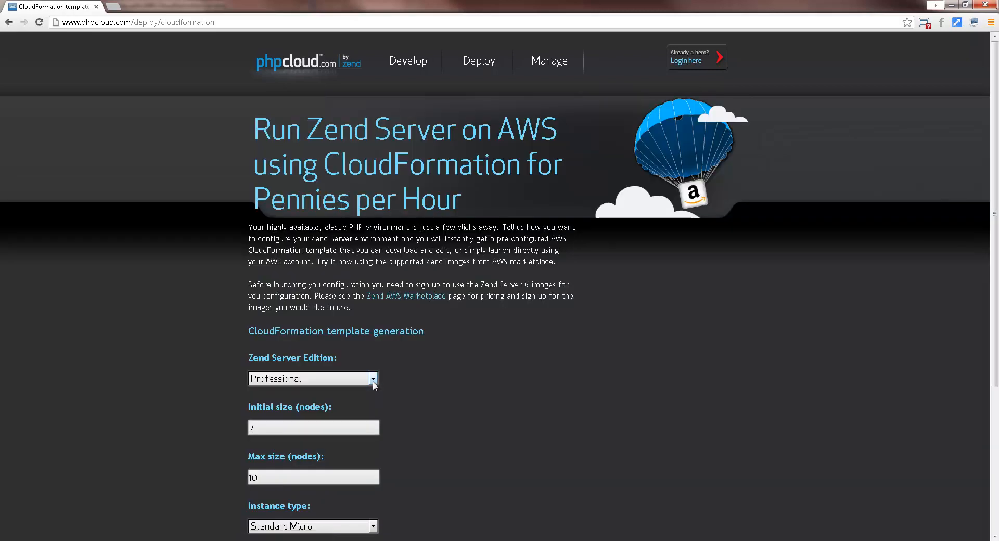
Set the Zend Server cluster template's initial size to 3 nodes and its maximum size to 6 nodes.
{"action": "left_click_drag", "start_coordinate": [336, 430], "coordinate": [246, 430]}
{"action": "type", "text": "3"}
{"action": "scroll", "coordinate": [267, 467], "scroll_direction": "down", "scroll_amount": 1}
{"action": "scroll", "coordinate": [267, 467], "scroll_direction": "down", "scroll_amount": 2}
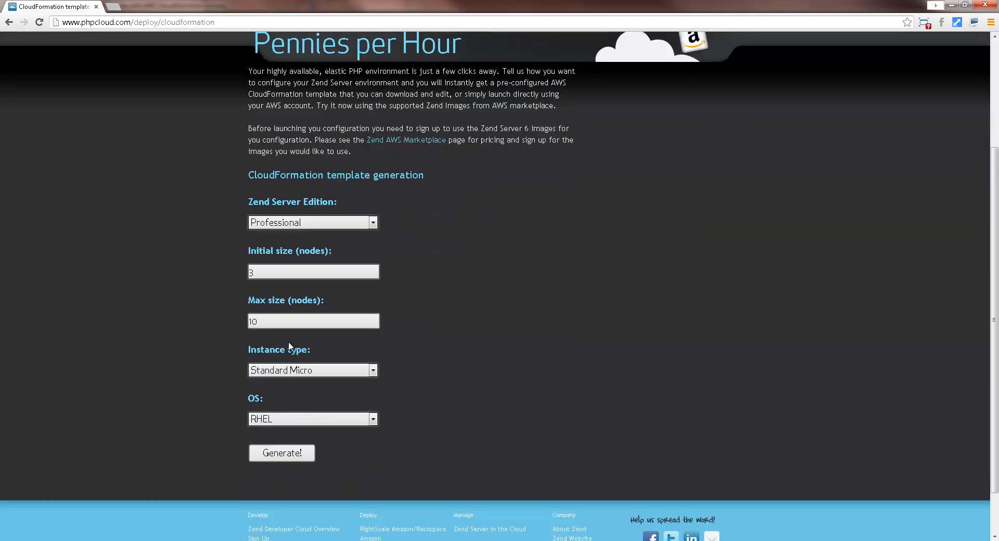
{"action": "left_click_drag", "start_coordinate": [289, 320], "coordinate": [233, 323]}
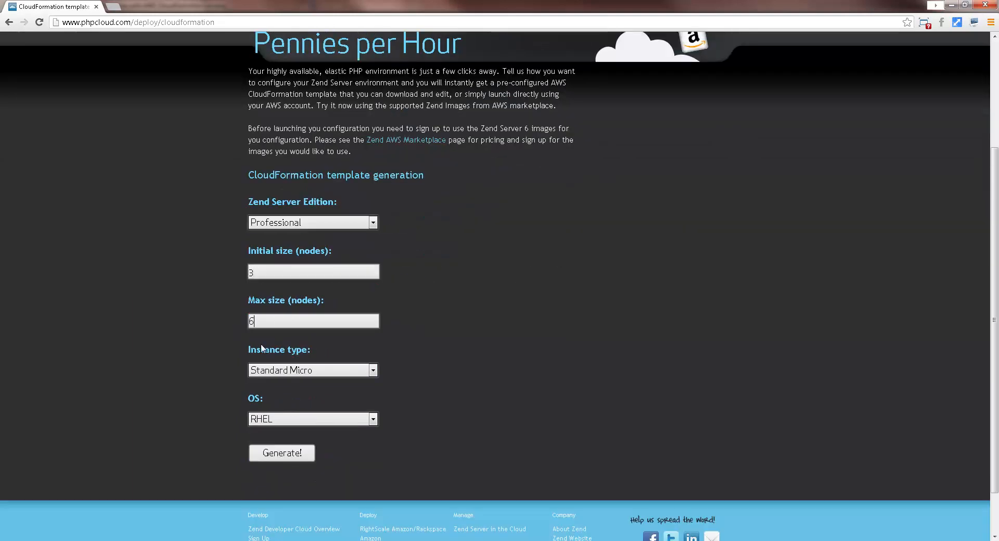
{"action": "type", "text": "6"}
Choose Standard Small instances and the operating system, then generate the template and start deploying it on AWS.
{"action": "left_click", "coordinate": [317, 372]}
{"action": "left_click", "coordinate": [295, 396]}
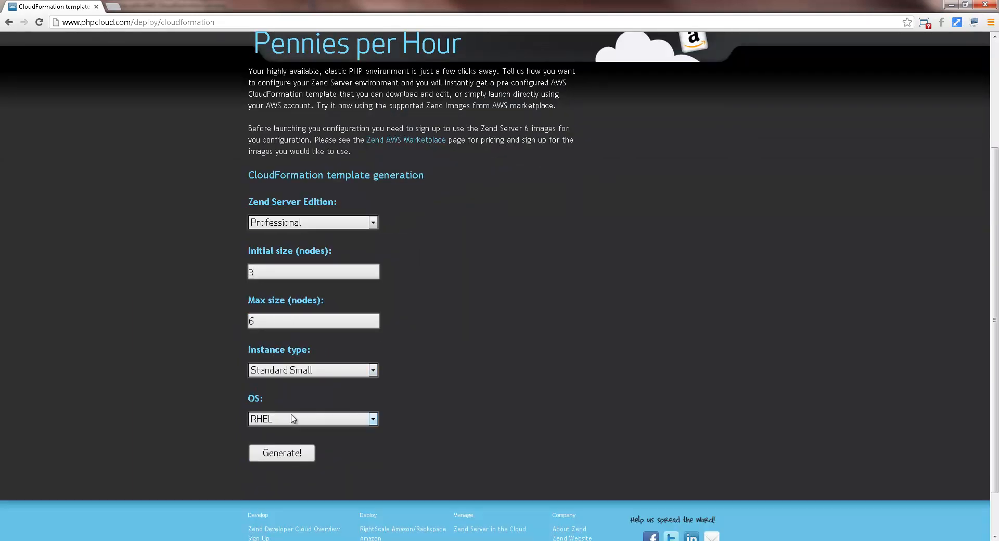
{"action": "left_click", "coordinate": [289, 419]}
{"action": "left_click", "coordinate": [286, 443]}
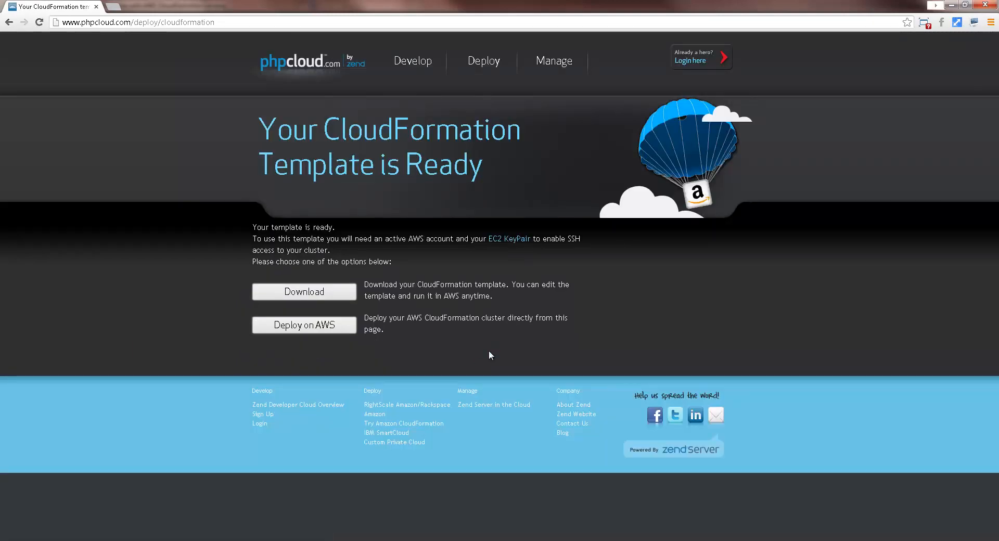
{"action": "left_click", "coordinate": [334, 328]}
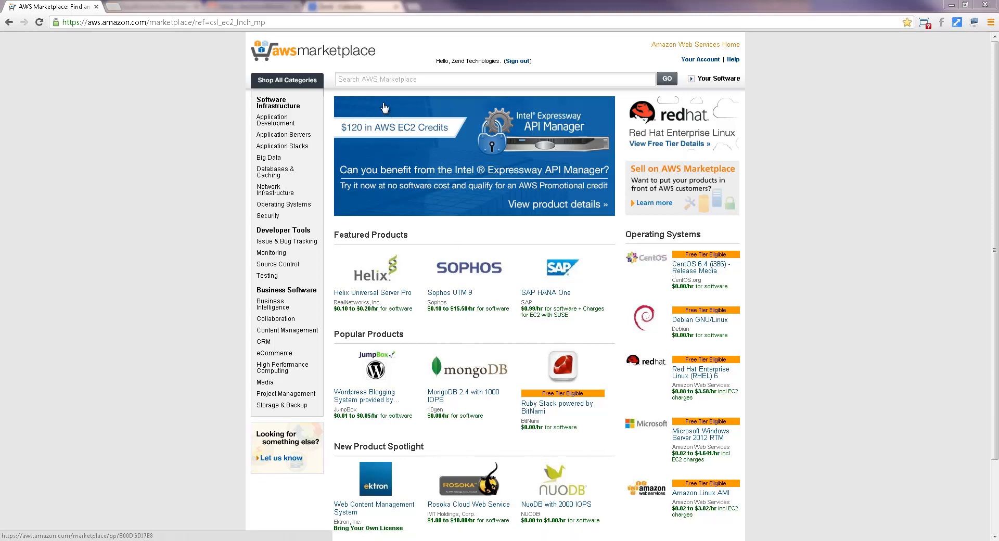
Search AWS Marketplace for "zend server" and continue to the order for PHP 5.4 - Zend Server Professional Edition.
{"action": "left_click", "coordinate": [369, 78]}
{"action": "type", "text": "zend serv"}
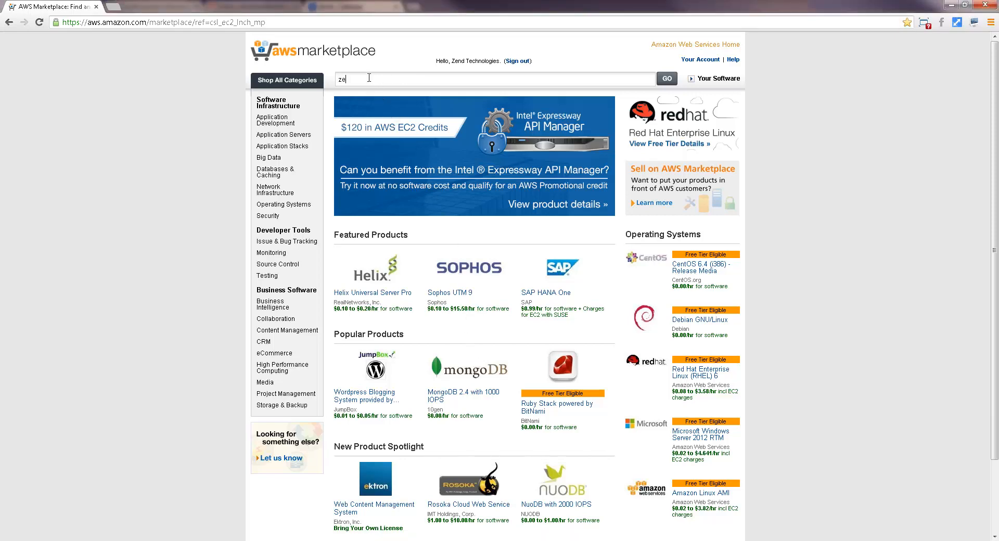
{"action": "type", "text": "erv"}
{"action": "key", "text": "Return"}
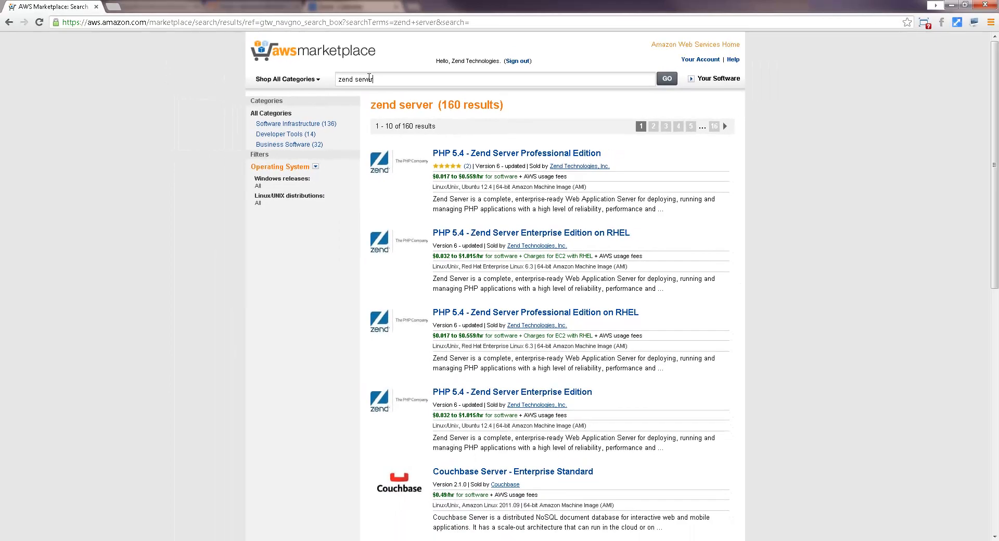
{"action": "left_click", "coordinate": [503, 153]}
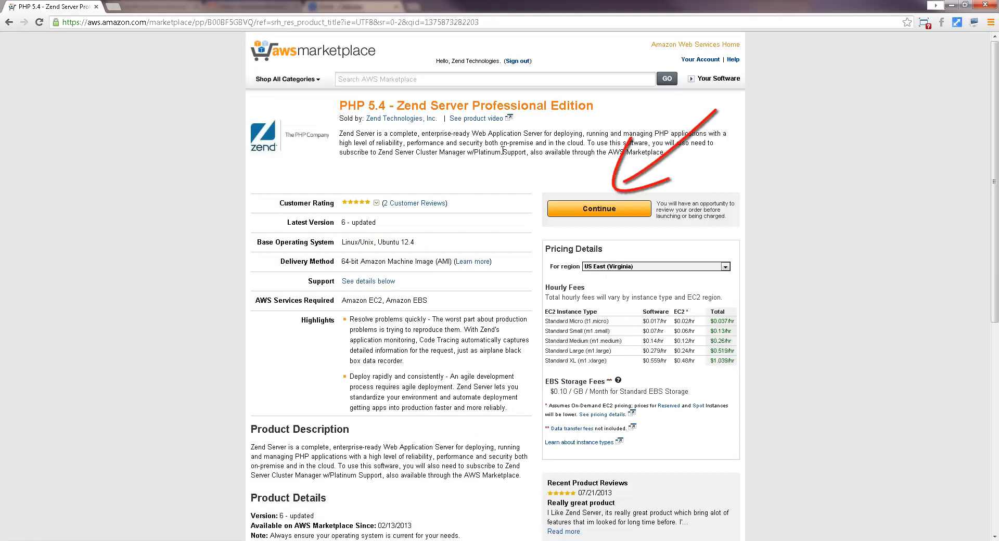
{"action": "left_click", "coordinate": [601, 208]}
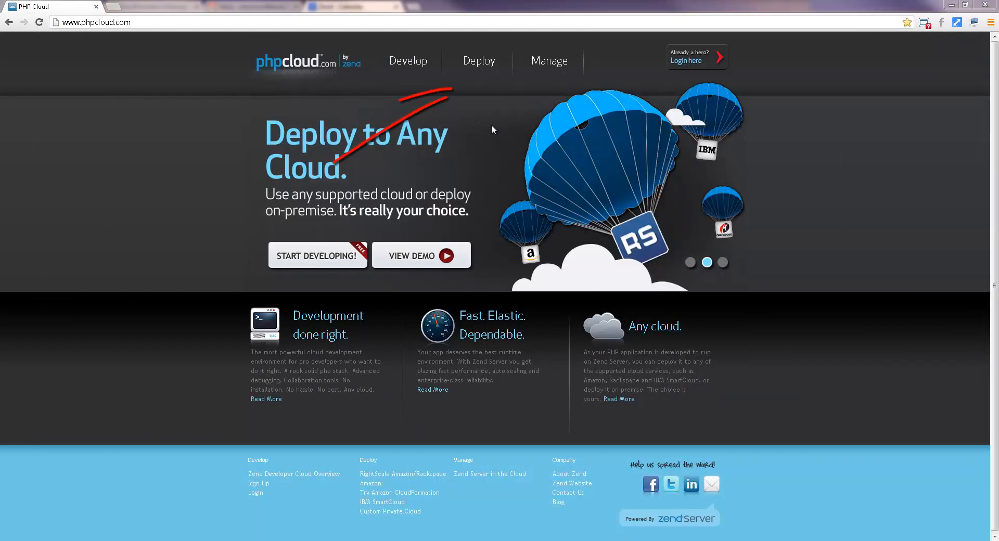
On phpcloud.com, go to the getting-started information for Amazon Web Services deployment and open Zend Server on AWS CloudFormation.
{"action": "mouse_move", "coordinate": [491, 69]}
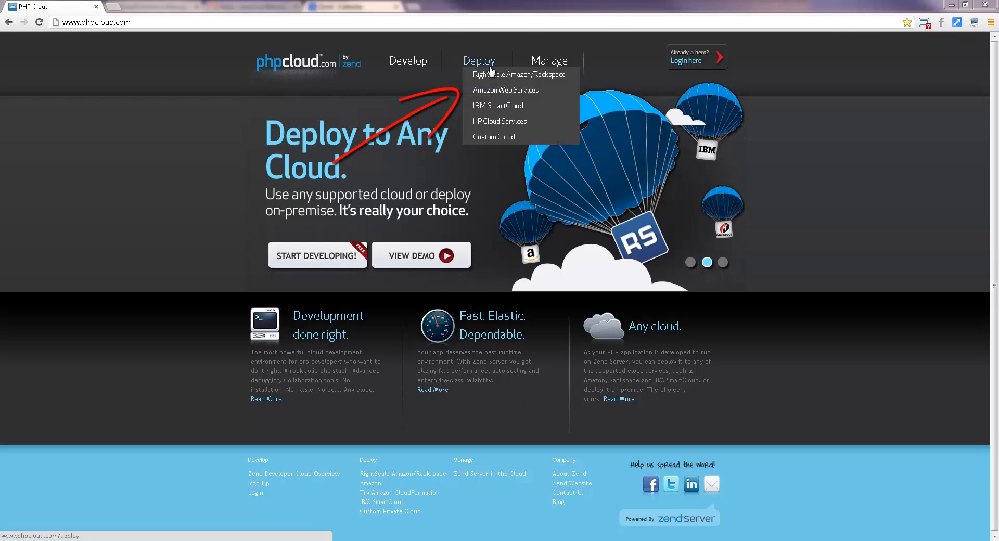
{"action": "left_click", "coordinate": [497, 93]}
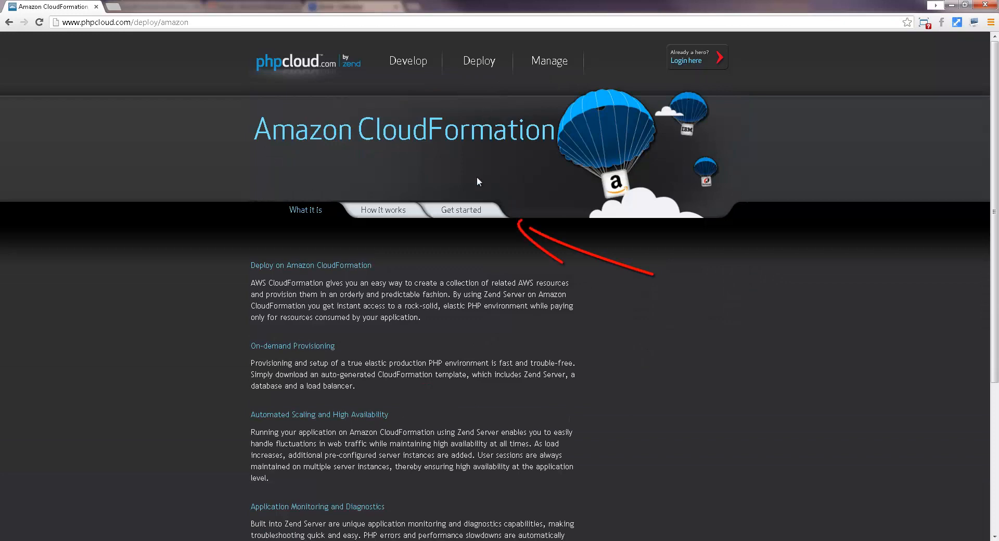
{"action": "left_click", "coordinate": [470, 211]}
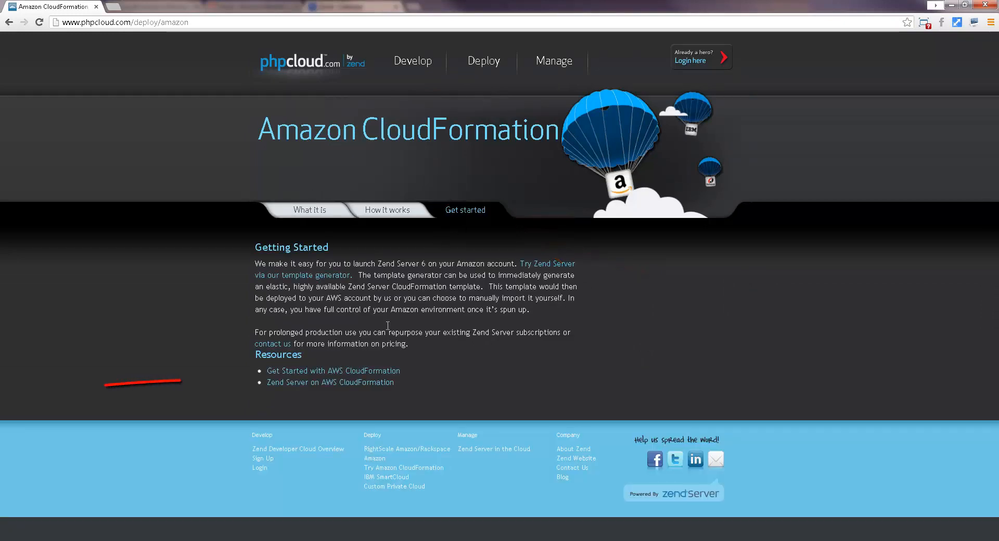
{"action": "left_click", "coordinate": [360, 383]}
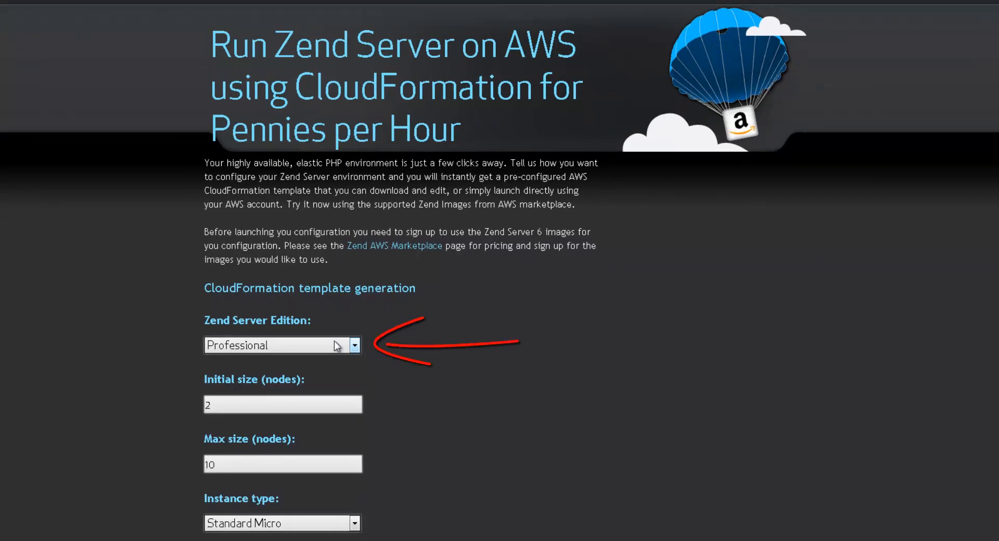
Select the Professional edition for the template, with an initial size of 3 nodes and a maximum size of 6.
{"action": "left_click", "coordinate": [354, 347]}
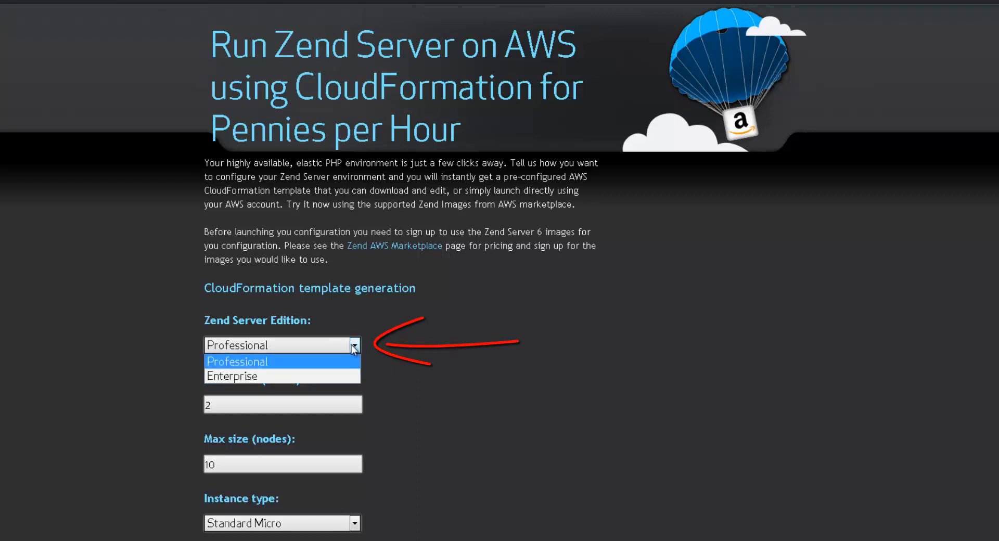
{"action": "left_click", "coordinate": [335, 361]}
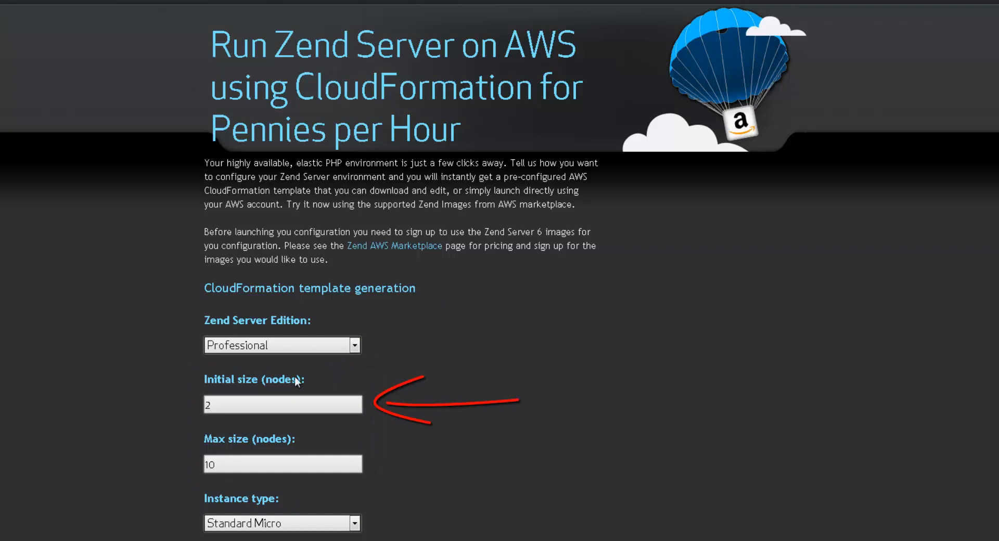
{"action": "left_click_drag", "start_coordinate": [212, 406], "coordinate": [196, 410]}
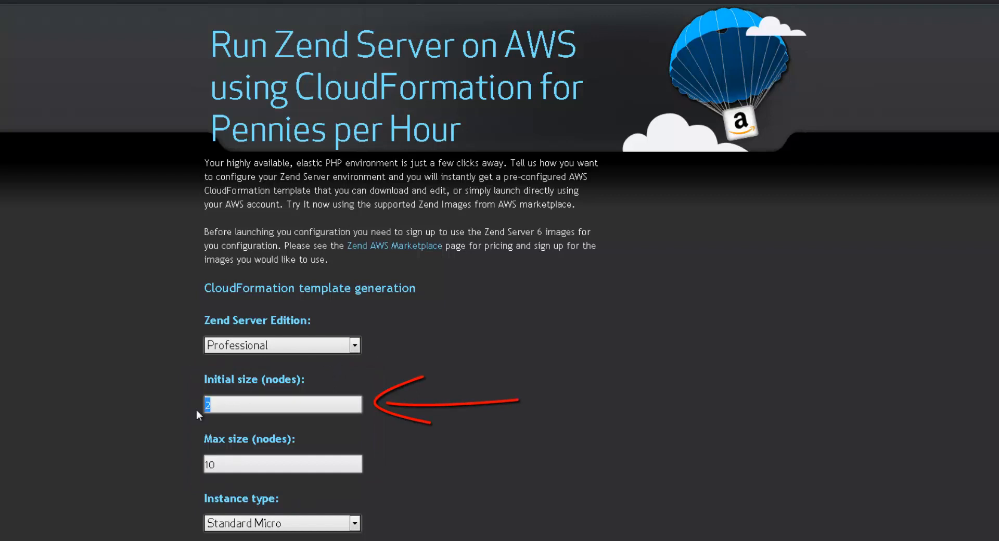
{"action": "type", "text": "3"}
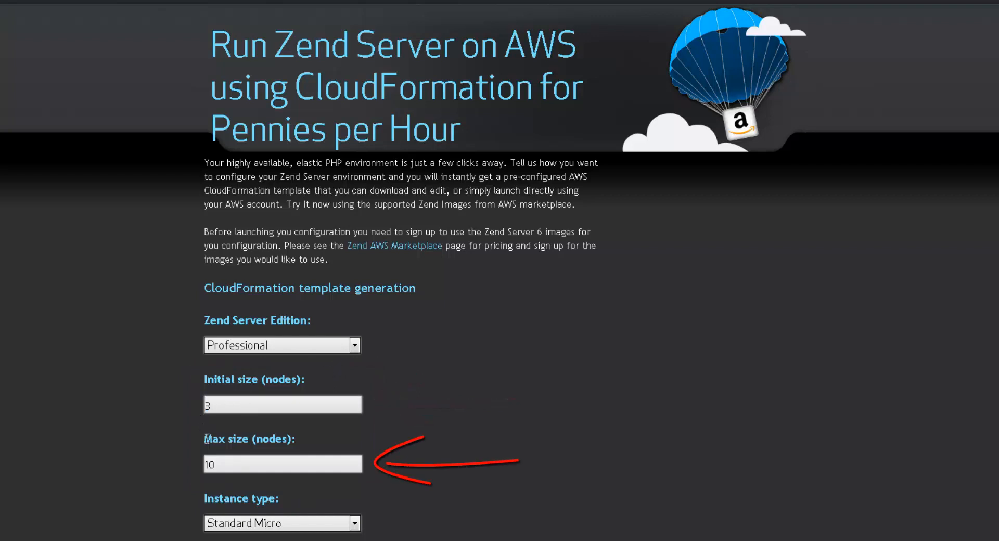
{"action": "left_click_drag", "start_coordinate": [216, 464], "coordinate": [202, 468]}
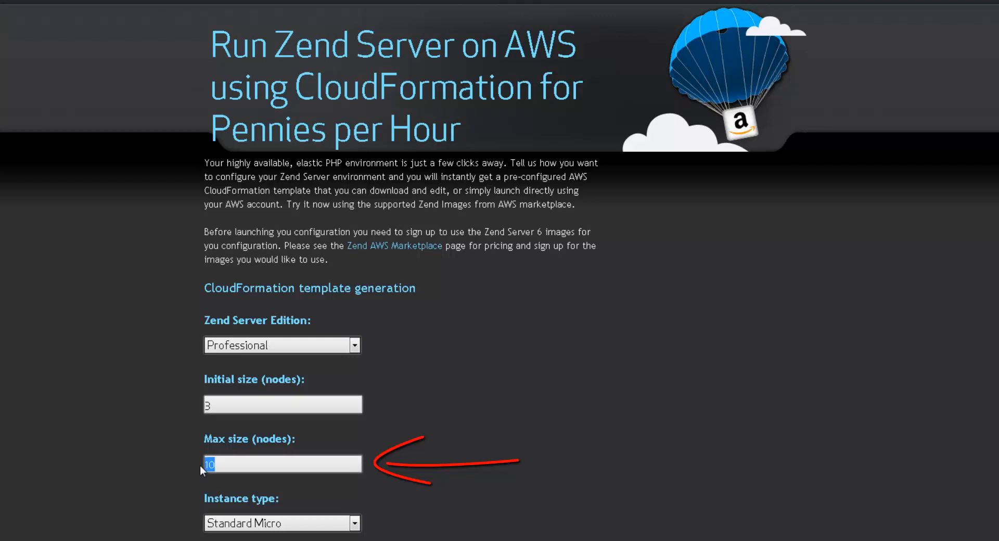
{"action": "type", "text": "6"}
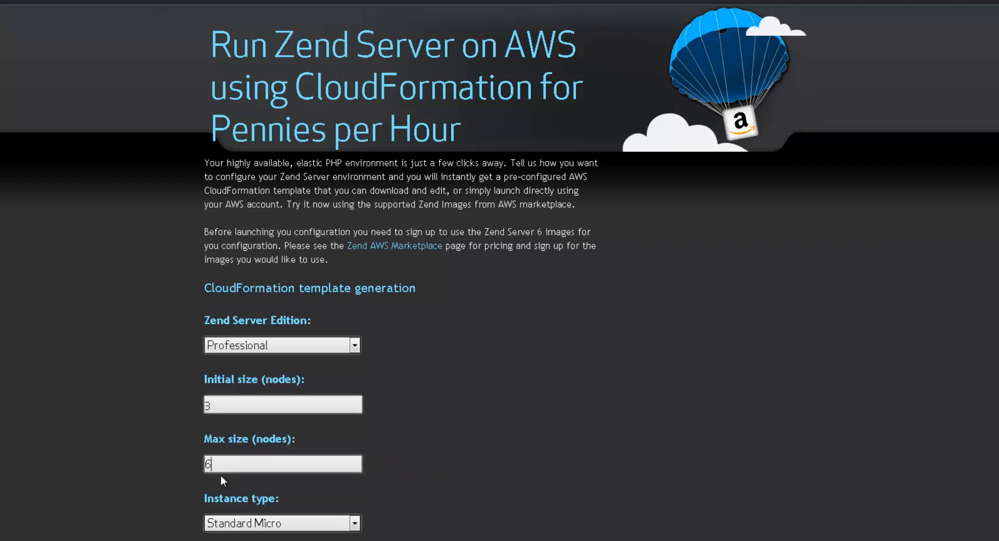
Set the template's instance type to Standard Small and its operating system to Ubuntu.
{"action": "scroll", "coordinate": [221, 475], "scroll_direction": "down", "scroll_amount": 5}
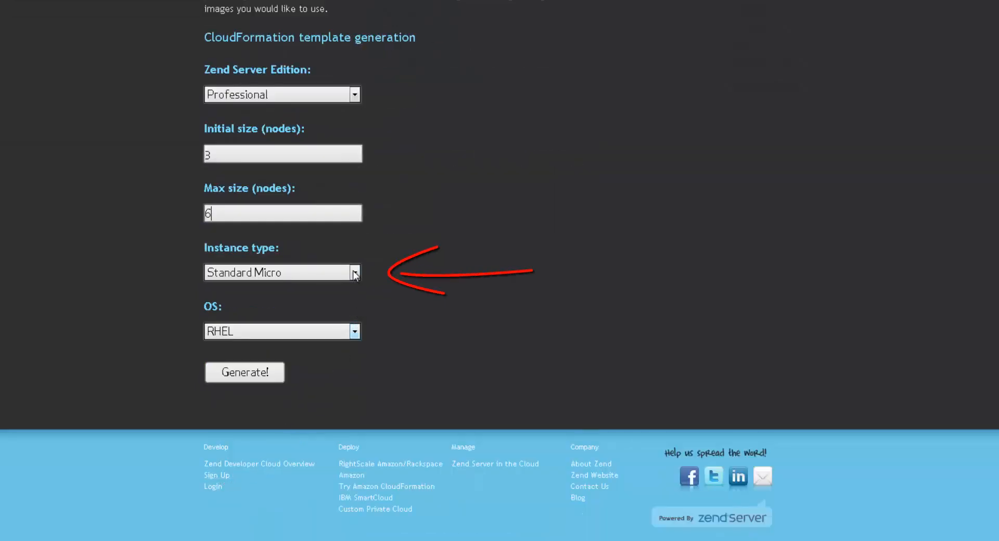
{"action": "left_click", "coordinate": [355, 272]}
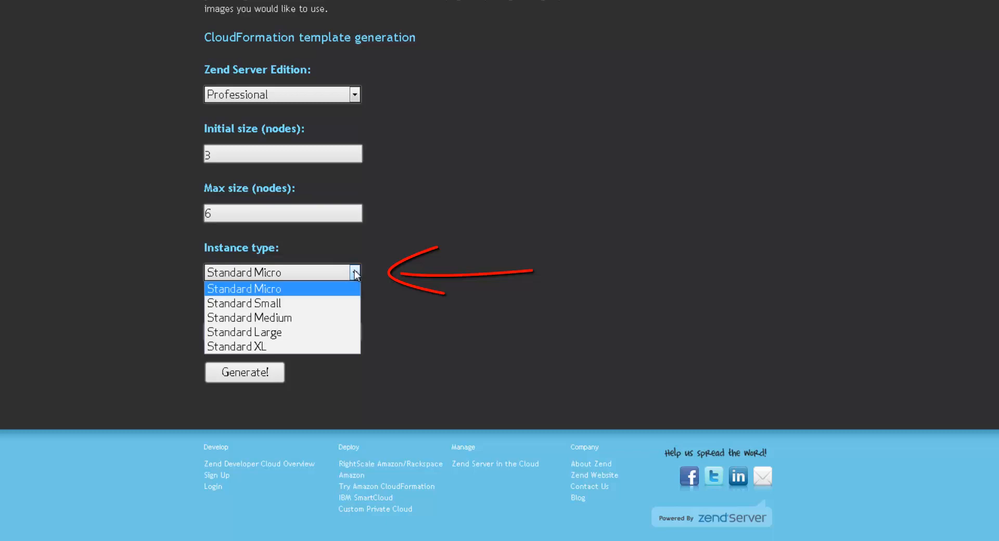
{"action": "left_click", "coordinate": [307, 305]}
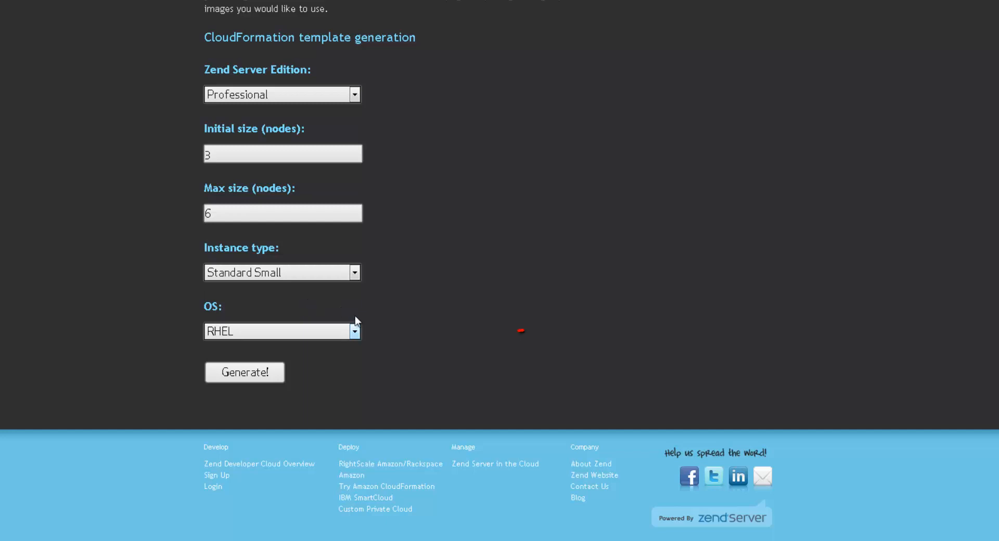
{"action": "left_click", "coordinate": [354, 332]}
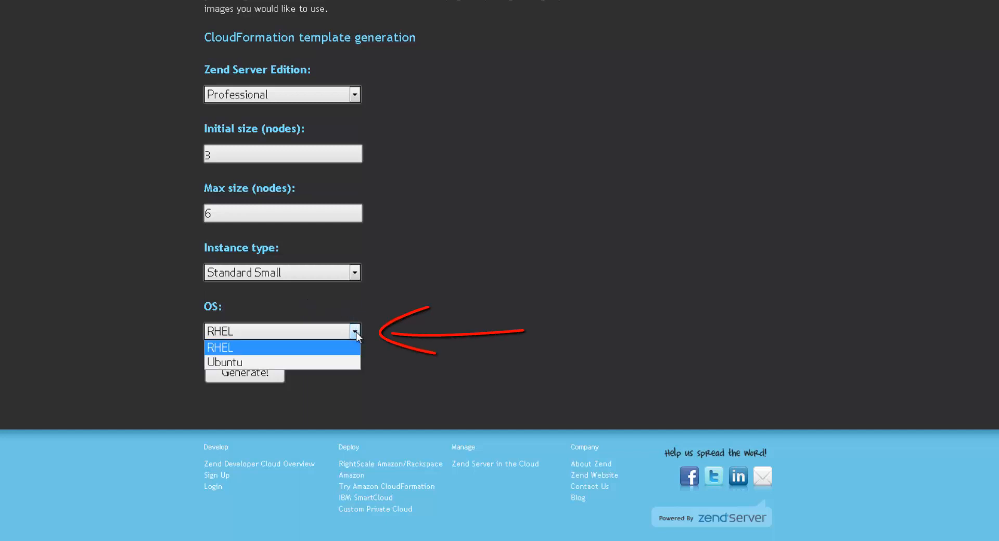
{"action": "left_click", "coordinate": [291, 361]}
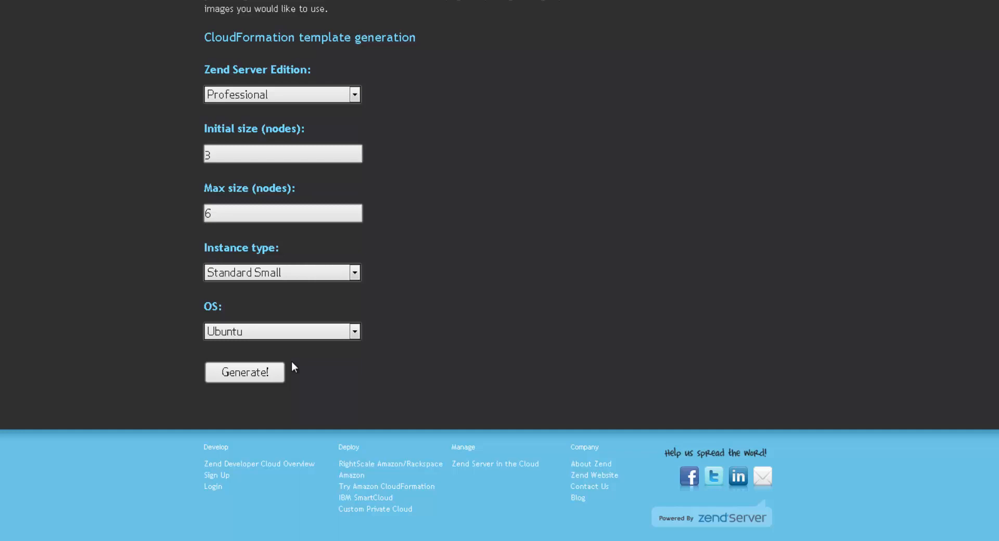
Generate the CloudFormation template and deploy it on AWS, accepting the prefilled stack name and template URL.
{"action": "left_click", "coordinate": [252, 373]}
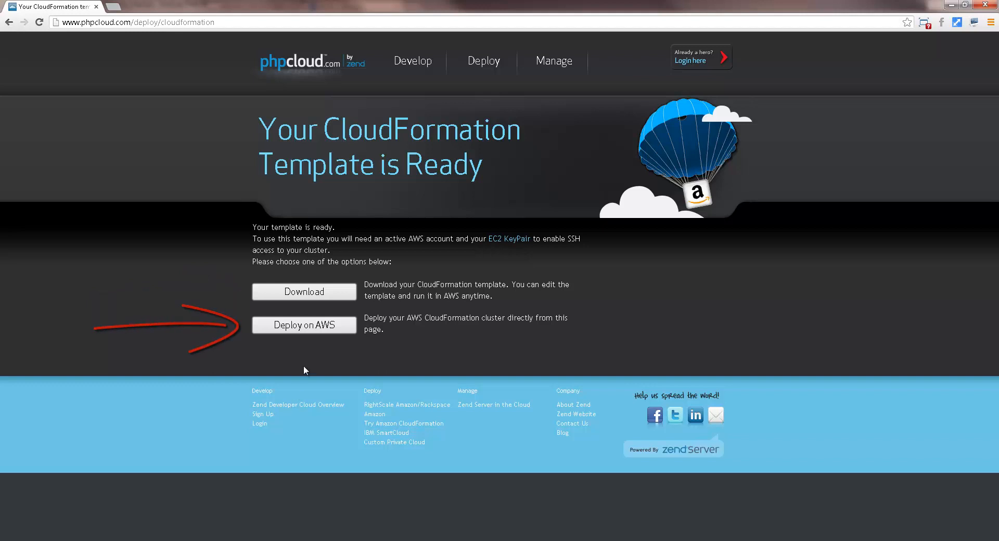
{"action": "left_click", "coordinate": [315, 329]}
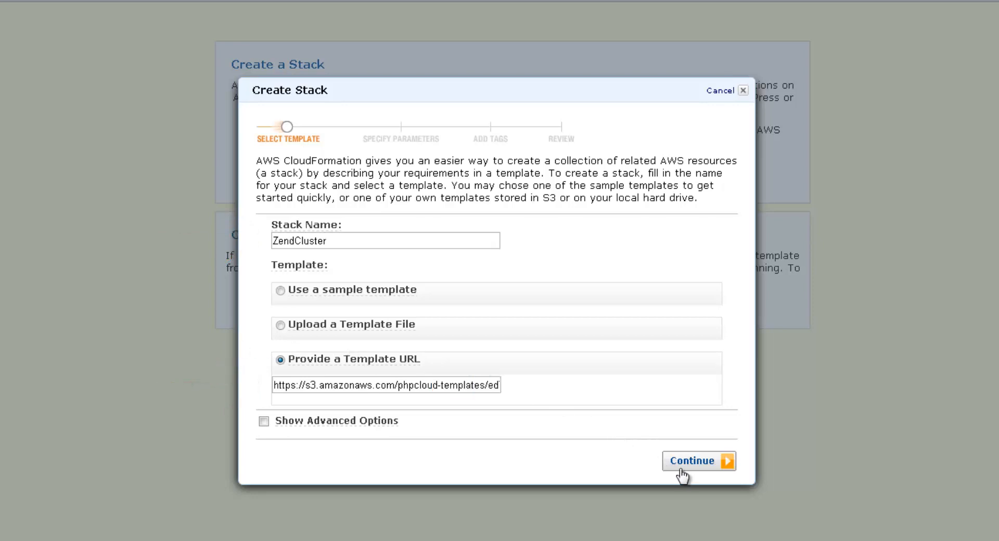
{"action": "left_click", "coordinate": [700, 467]}
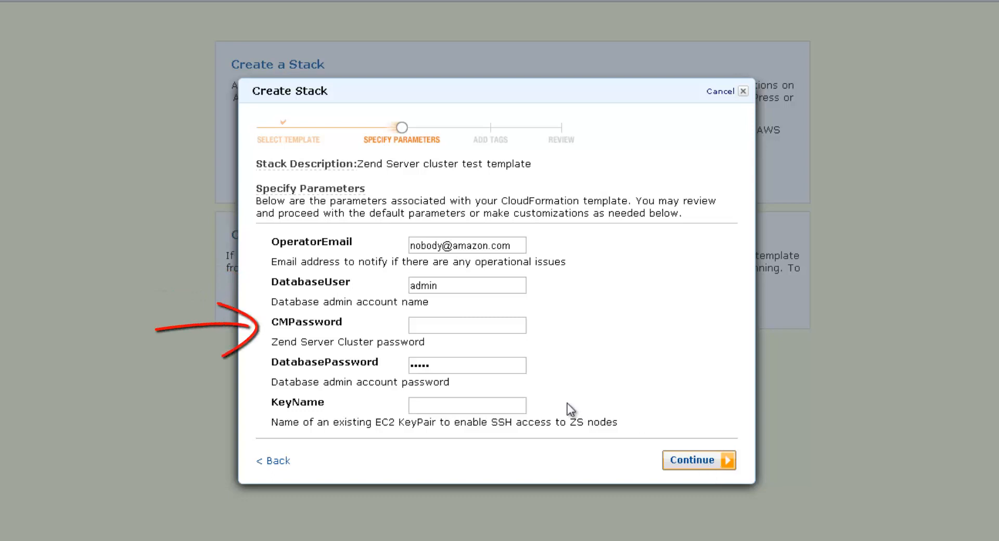
Enter the Zend Server cluster password and the database admin password in the stack parameters.
{"action": "left_click", "coordinate": [454, 327]}
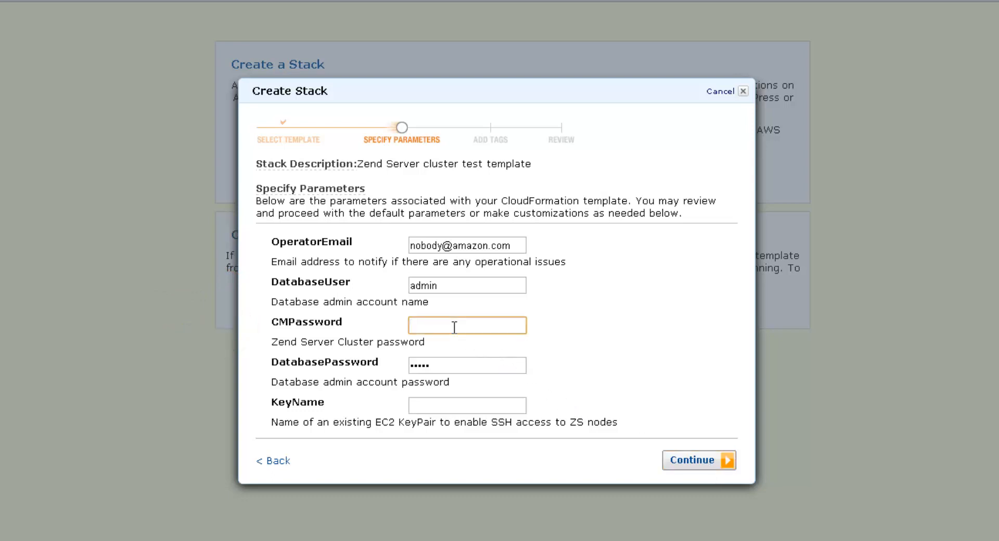
{"action": "type", "text": "••••••"}
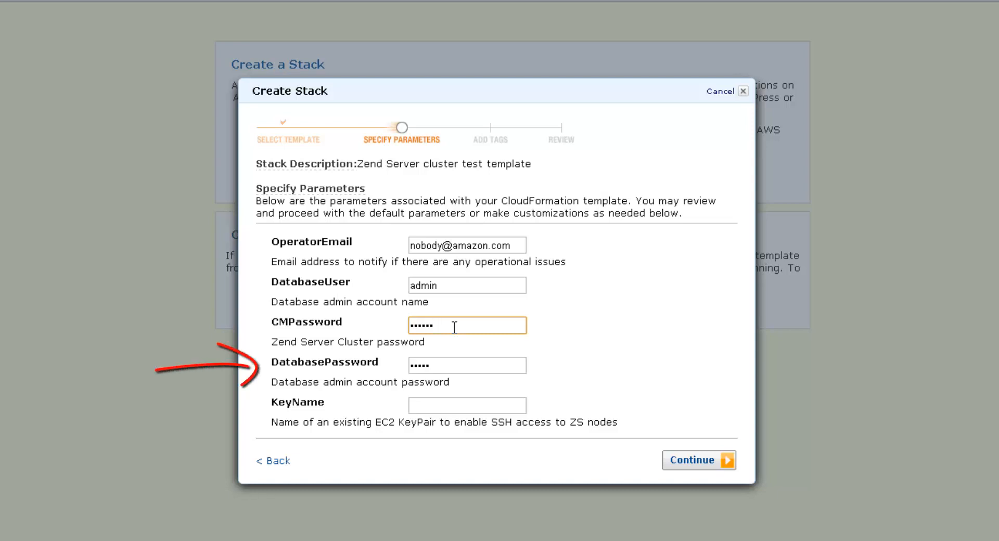
{"action": "key", "text": "Tab"}
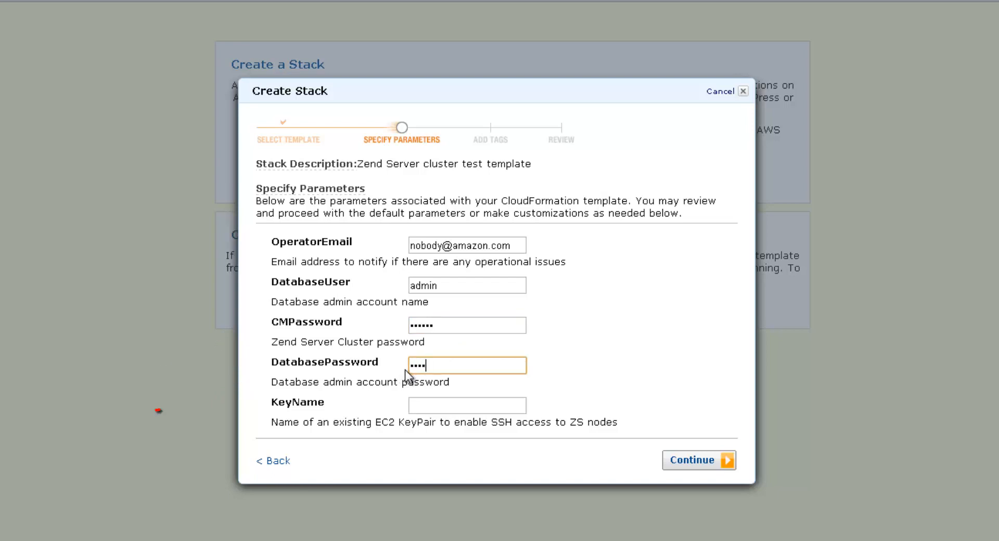
Enter the name of the existing EC2 key pair for SSH access and proceed past the stack parameters.
{"action": "left_click", "coordinate": [432, 405]}
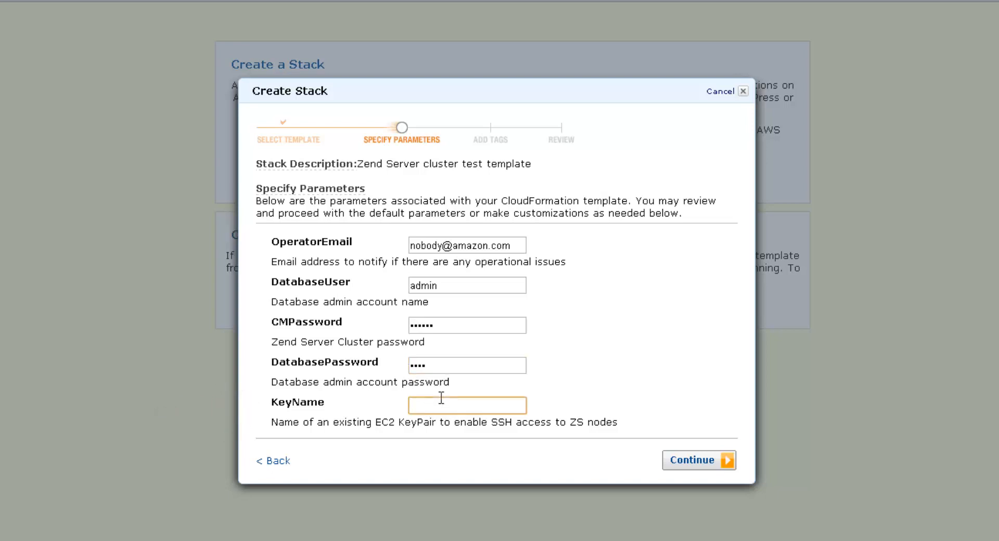
{"action": "type", "text": "dima.z"}
{"action": "left_click", "coordinate": [709, 458]}
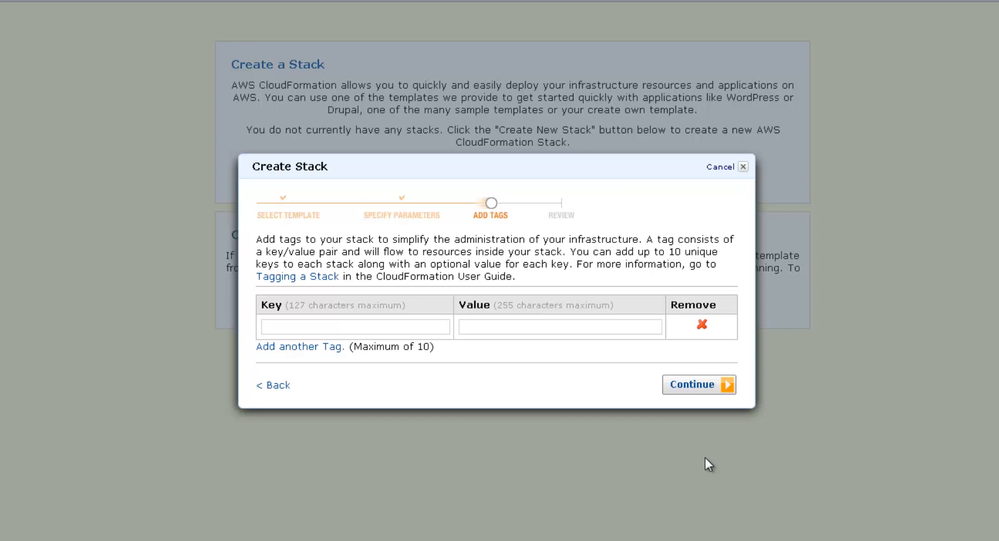
Leave the tags empty, create the reviewed ZendCluster stack and dismiss the creation notice.
{"action": "left_click", "coordinate": [711, 388]}
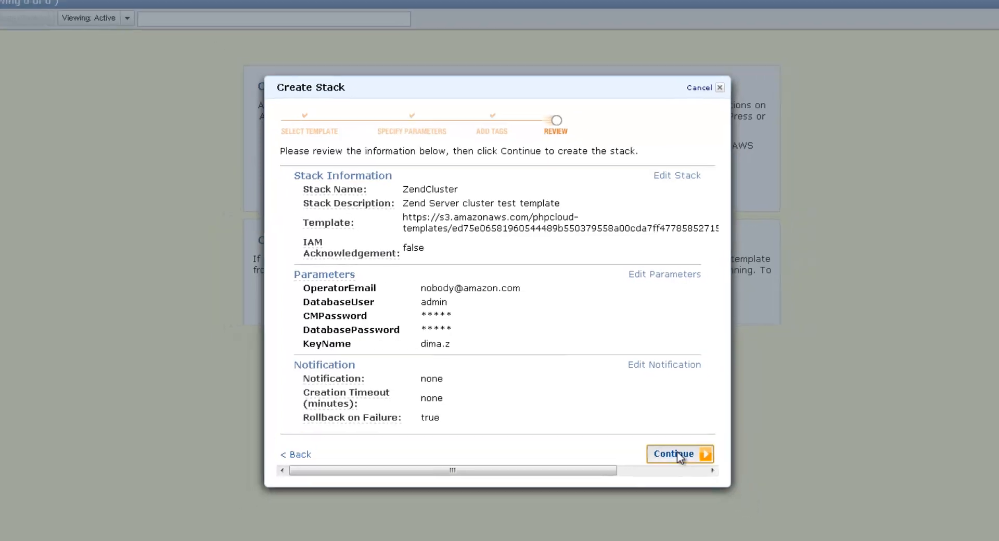
{"action": "left_click", "coordinate": [678, 456]}
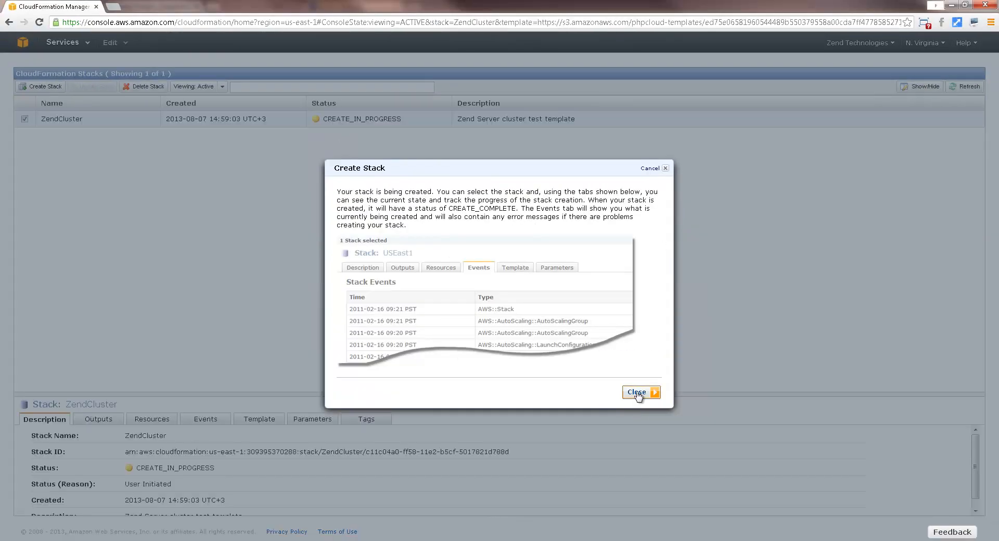
{"action": "left_click", "coordinate": [637, 393]}
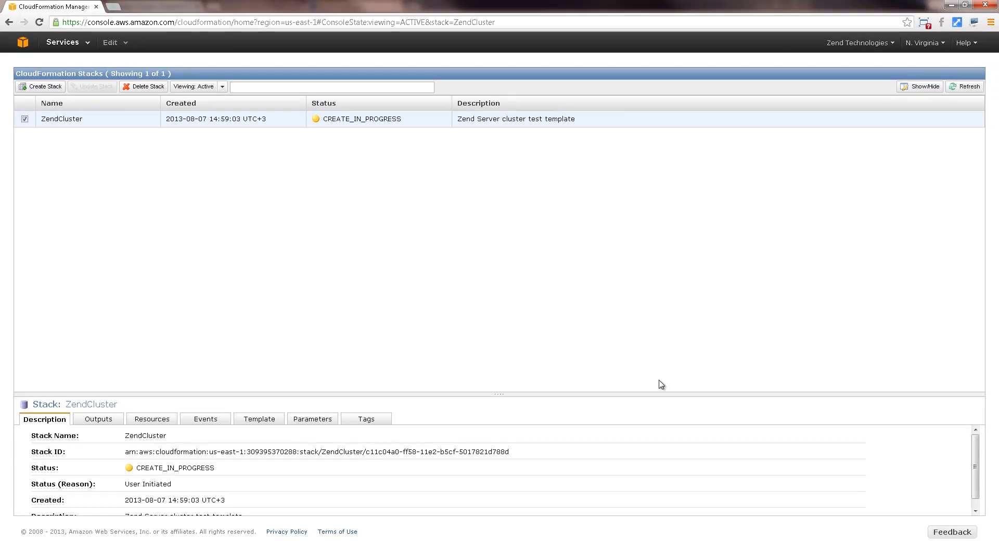
Display the ZendCluster stack's resources and enlarge the stack details area to examine each resource's creation status.
{"action": "left_click", "coordinate": [157, 422]}
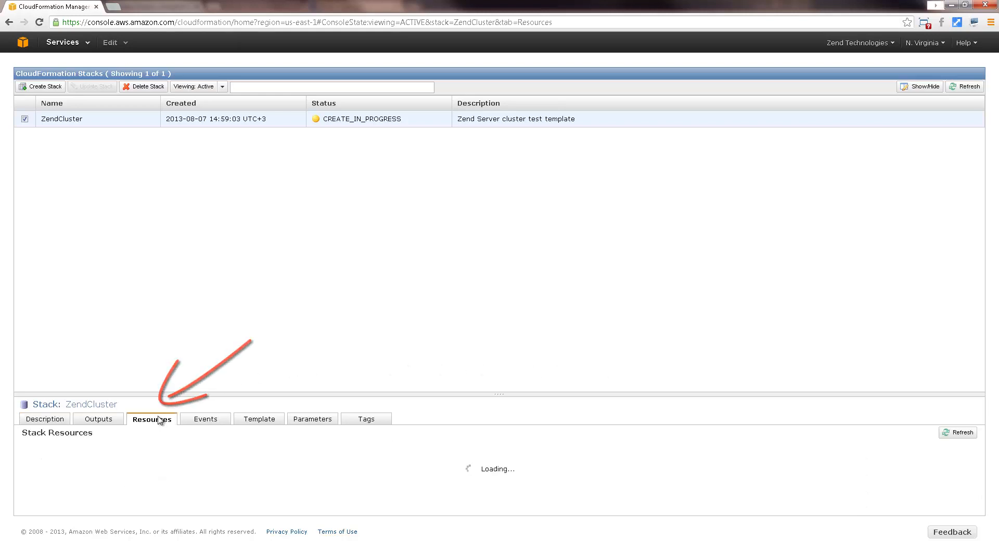
{"action": "left_click_drag", "start_coordinate": [364, 392], "coordinate": [503, 270]}
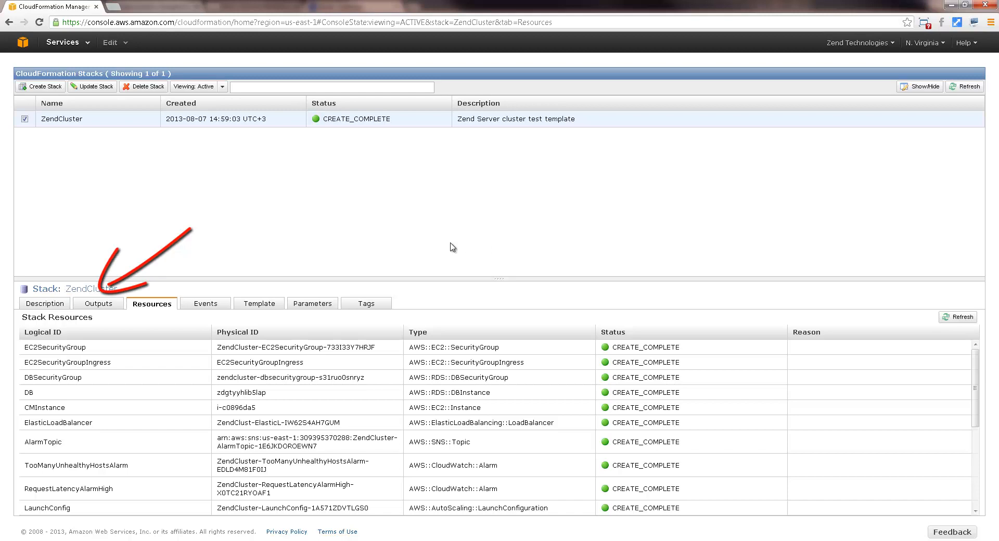
Open the ClusterManagerURL link from the ZendCluster stack outputs and proceed past the untrusted certificate page.
{"action": "left_click", "coordinate": [108, 305]}
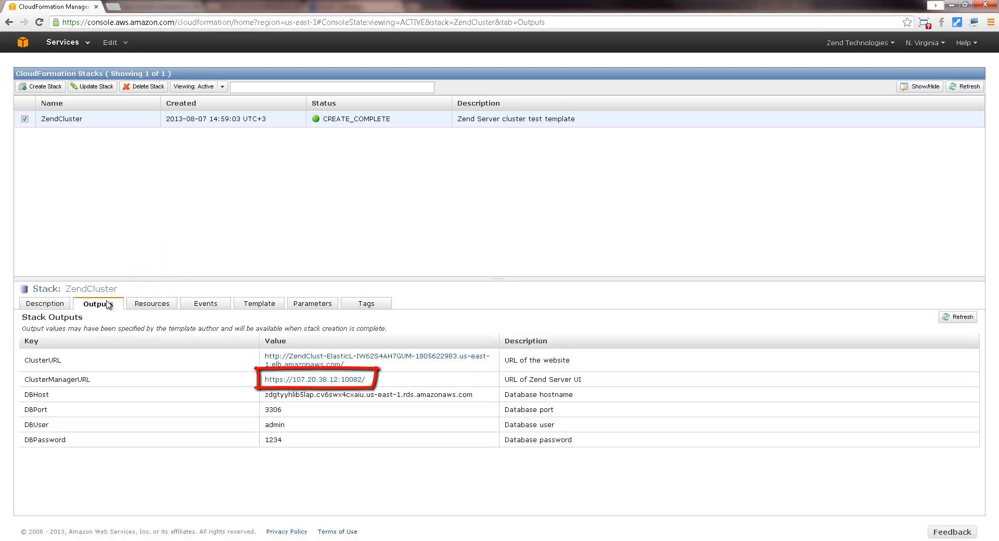
{"action": "left_click", "coordinate": [307, 381]}
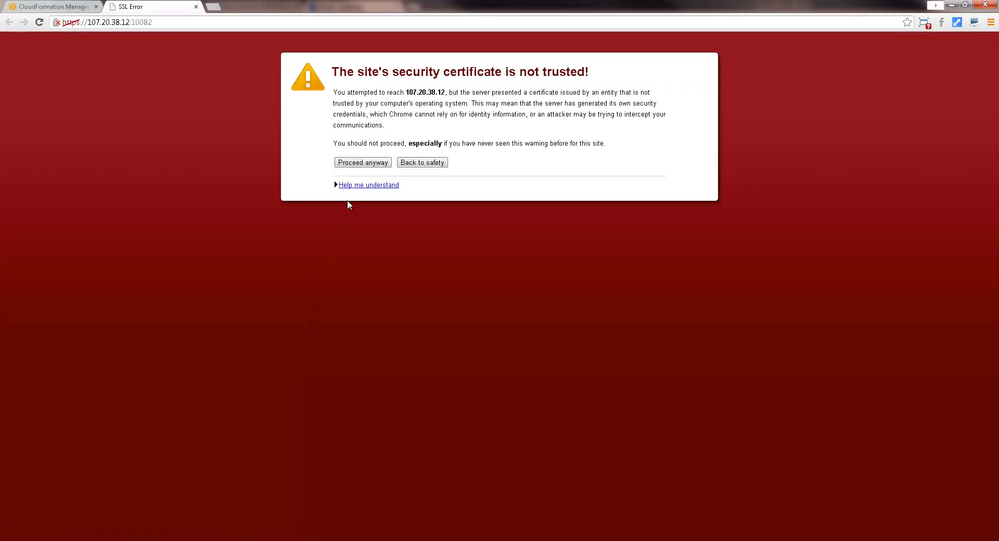
{"action": "left_click", "coordinate": [362, 163]}
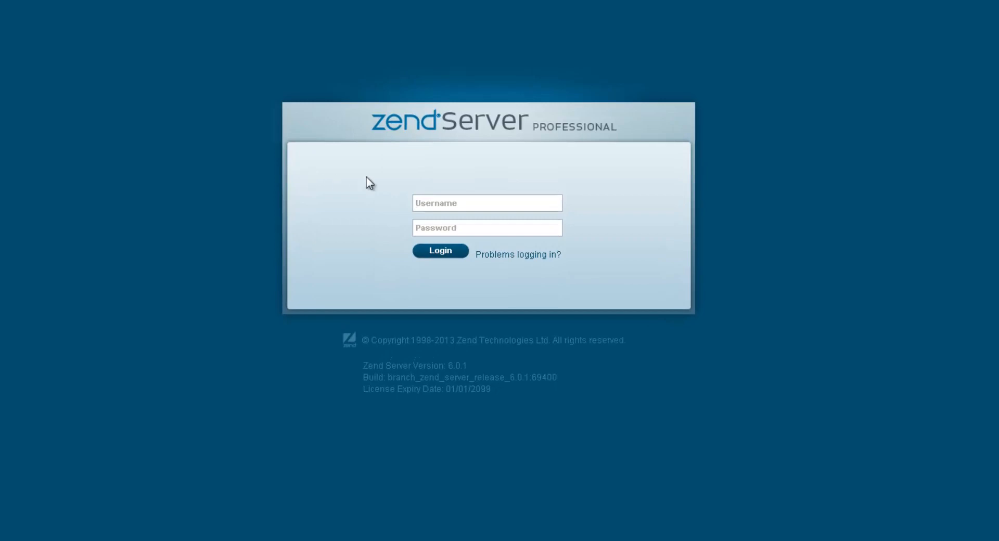
Log in to Zend Server as admin with the account password and open the list of all servers under administration.
{"action": "left_click", "coordinate": [459, 203]}
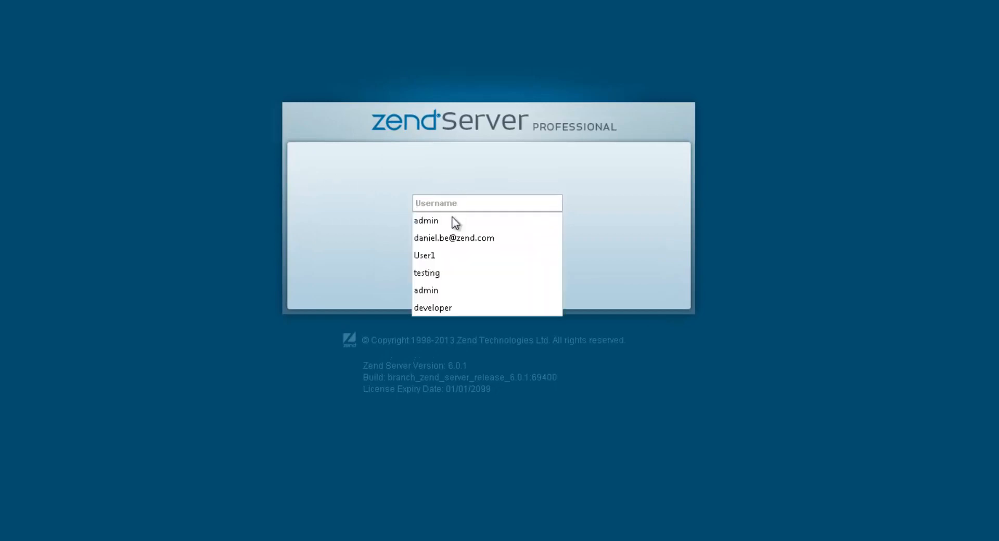
{"action": "left_click", "coordinate": [454, 221]}
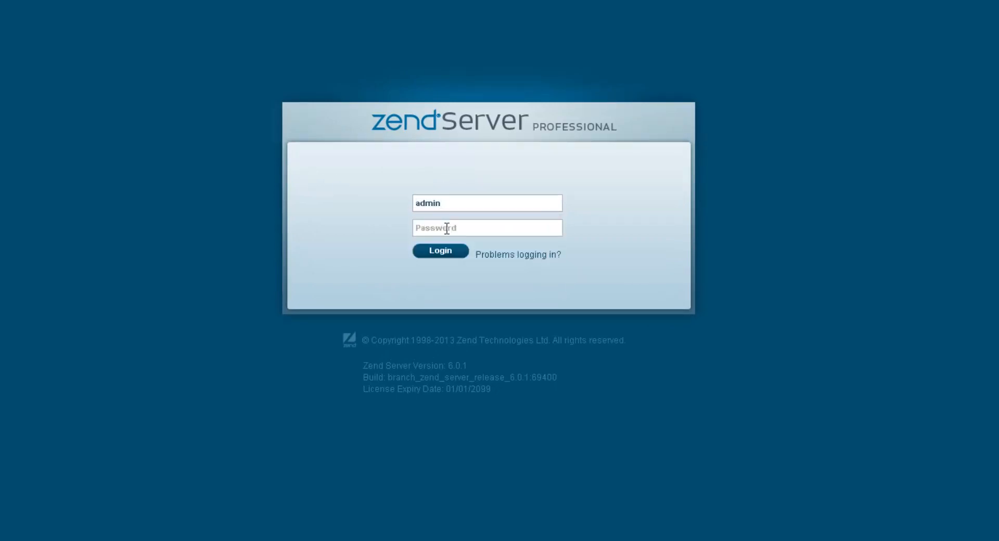
{"action": "left_click", "coordinate": [447, 228]}
{"action": "left_click", "coordinate": [437, 252]}
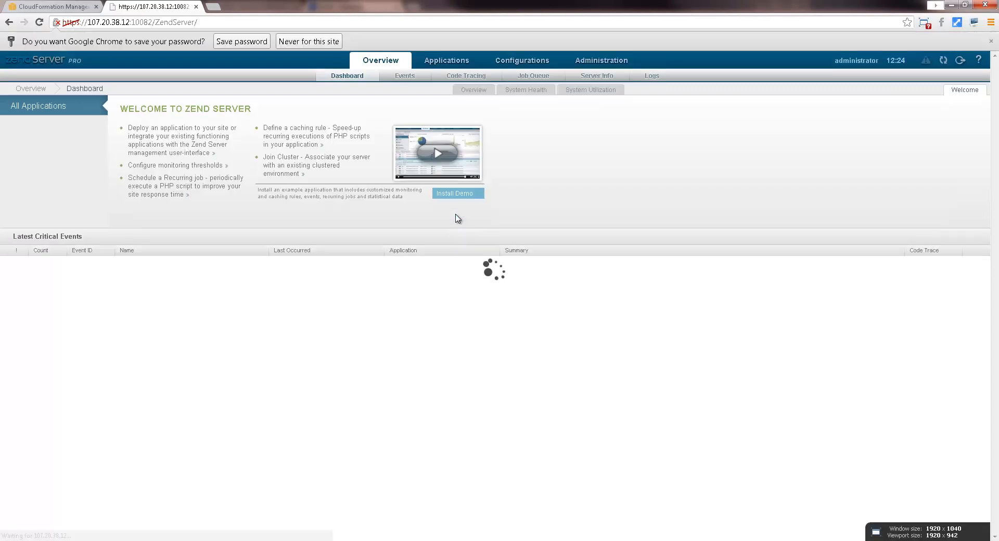
{"action": "left_click", "coordinate": [586, 59]}
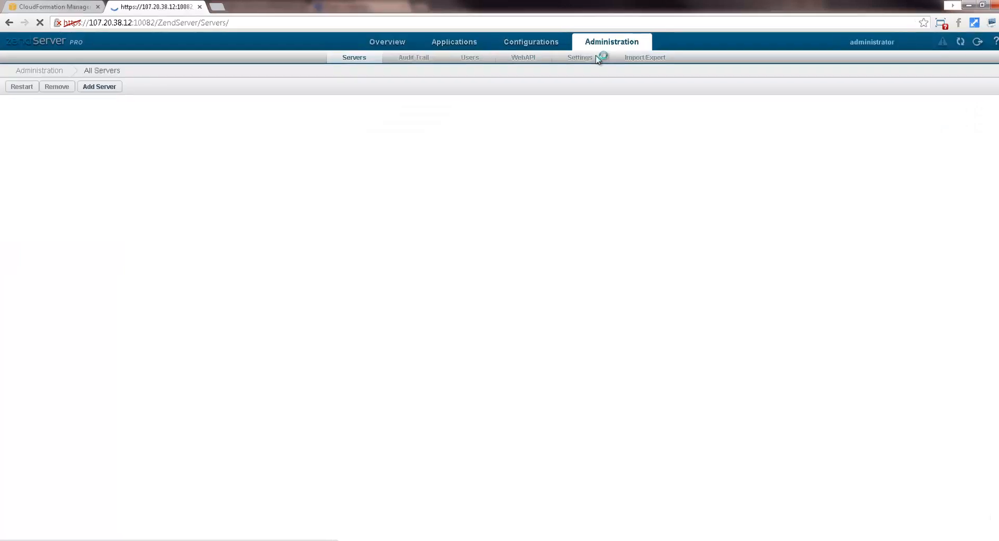